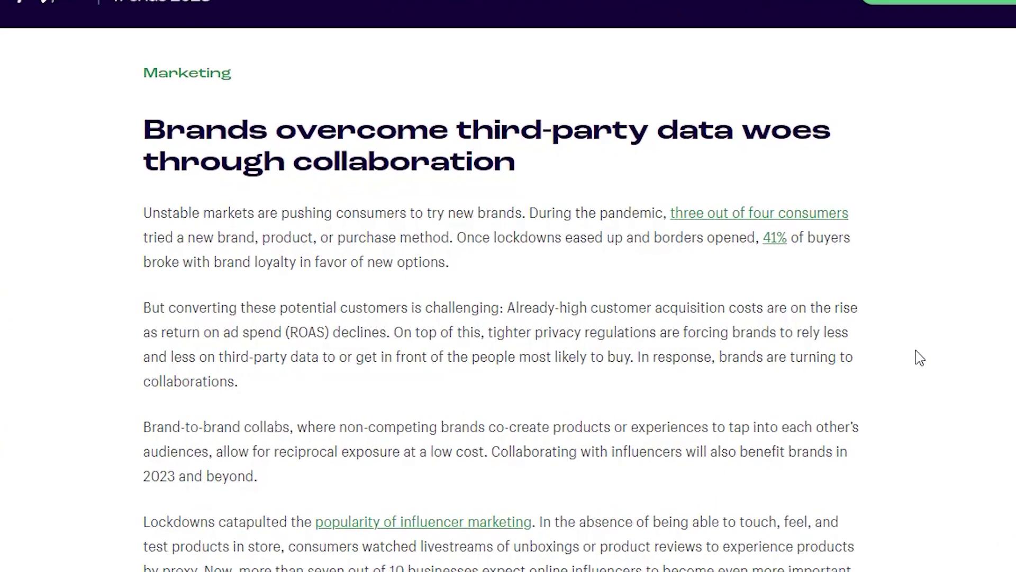
Highlight the sentence about rising acquisition costs in the trends article.
{"action": "left_click_drag", "start_coordinate": [510, 300], "coordinate": [381, 328]}
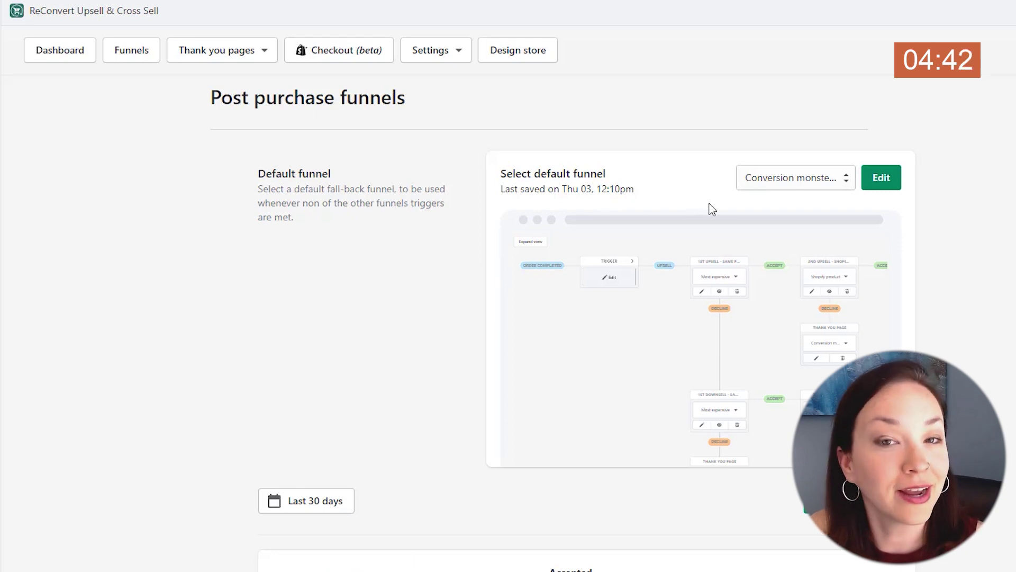
Open the default funnel's trigger settings and show its category options, currently All orders.
{"action": "left_click", "coordinate": [882, 178]}
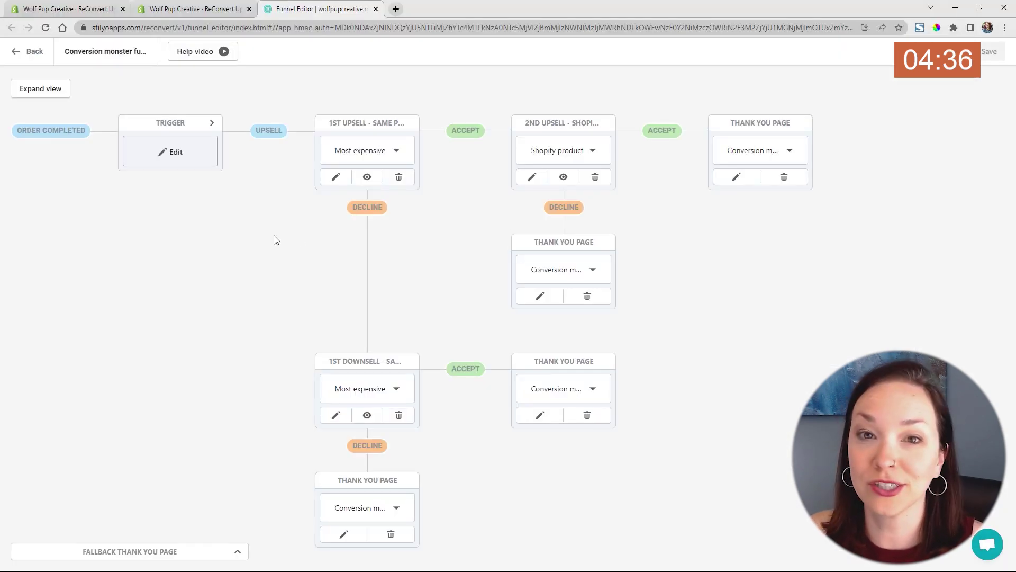
{"action": "left_click", "coordinate": [176, 154]}
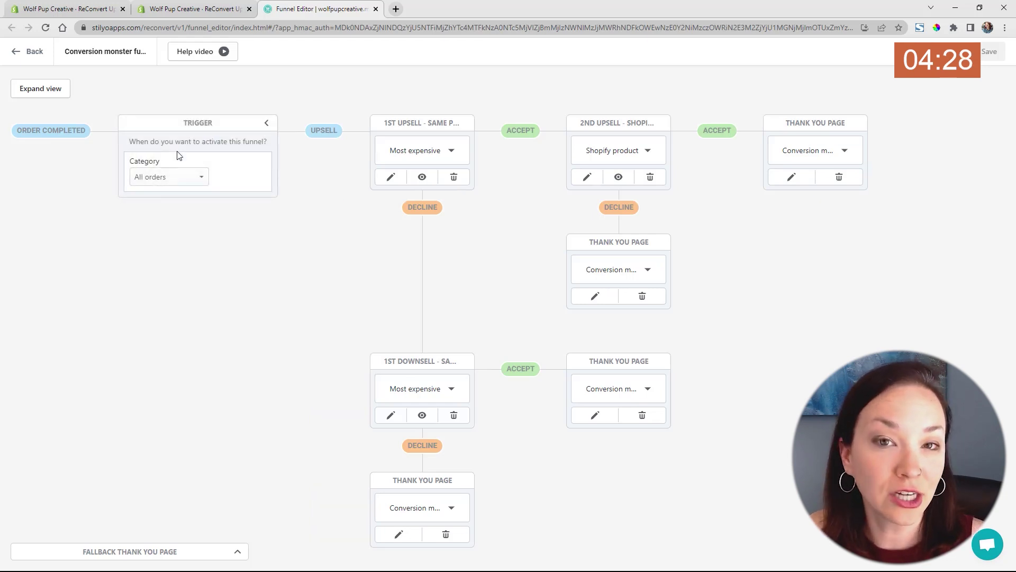
{"action": "left_click", "coordinate": [178, 179]}
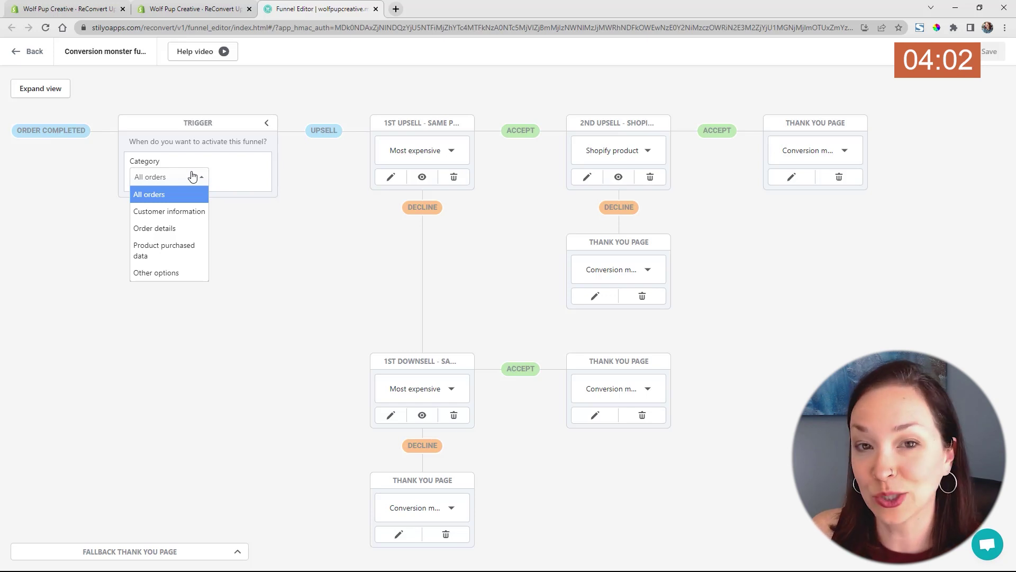
Close the category list, leaving the funnel trigger on All orders.
{"action": "left_click", "coordinate": [304, 204]}
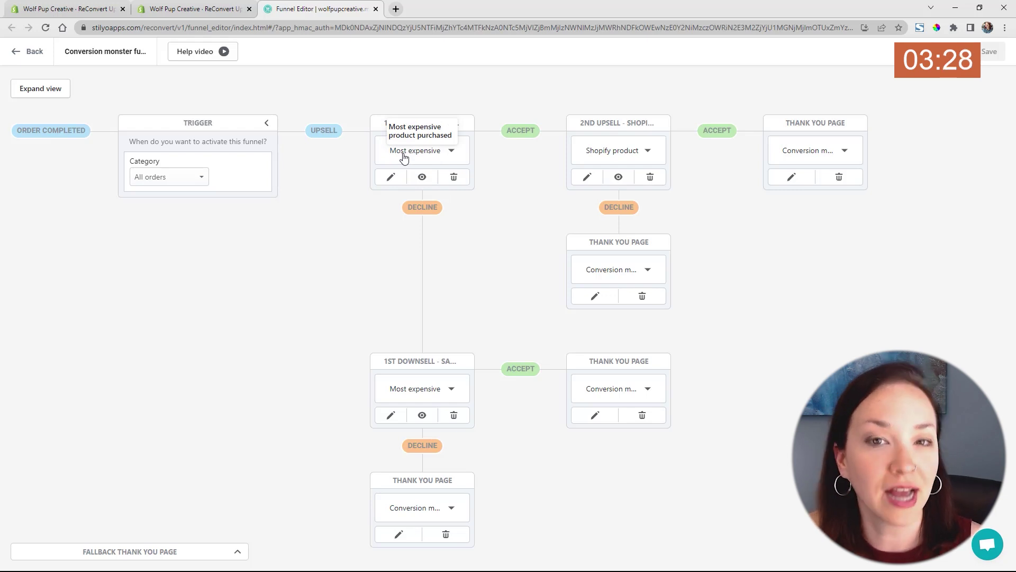
Open the 1st Upsell offer's product options and expand the Select product list.
{"action": "left_click", "coordinate": [390, 179]}
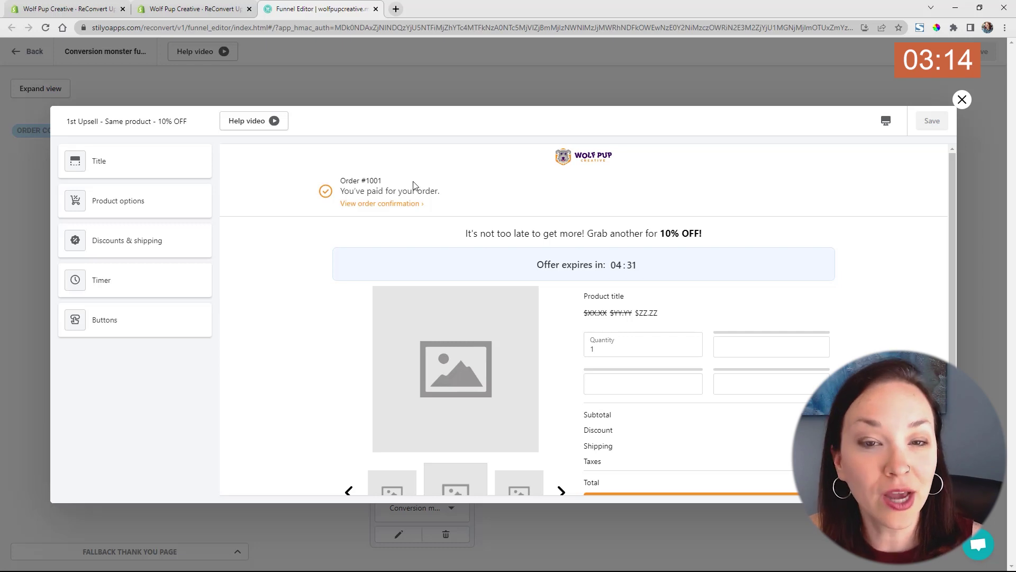
{"action": "scroll", "coordinate": [461, 195], "scroll_direction": "down", "scroll_amount": 1}
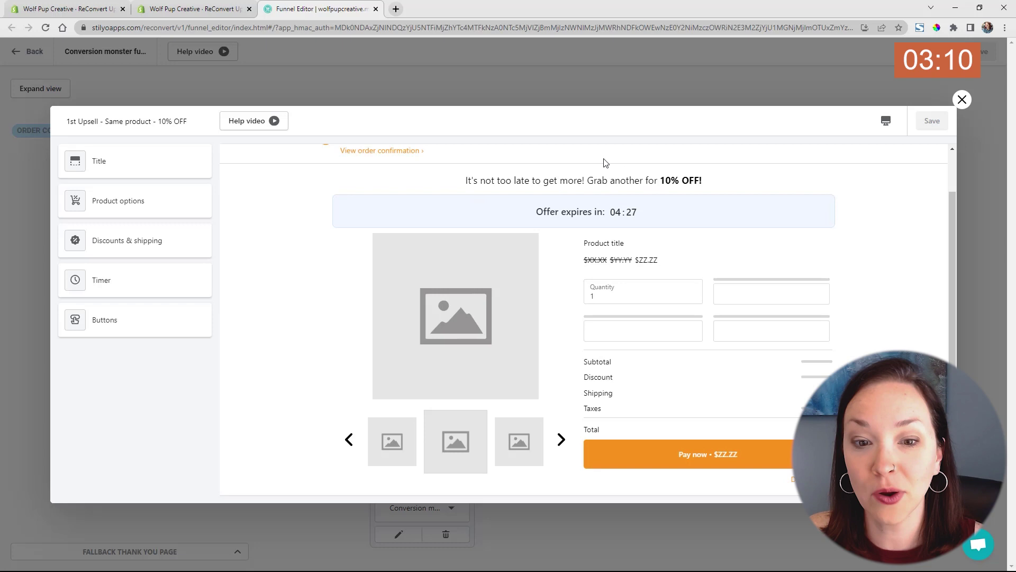
{"action": "left_click", "coordinate": [147, 205]}
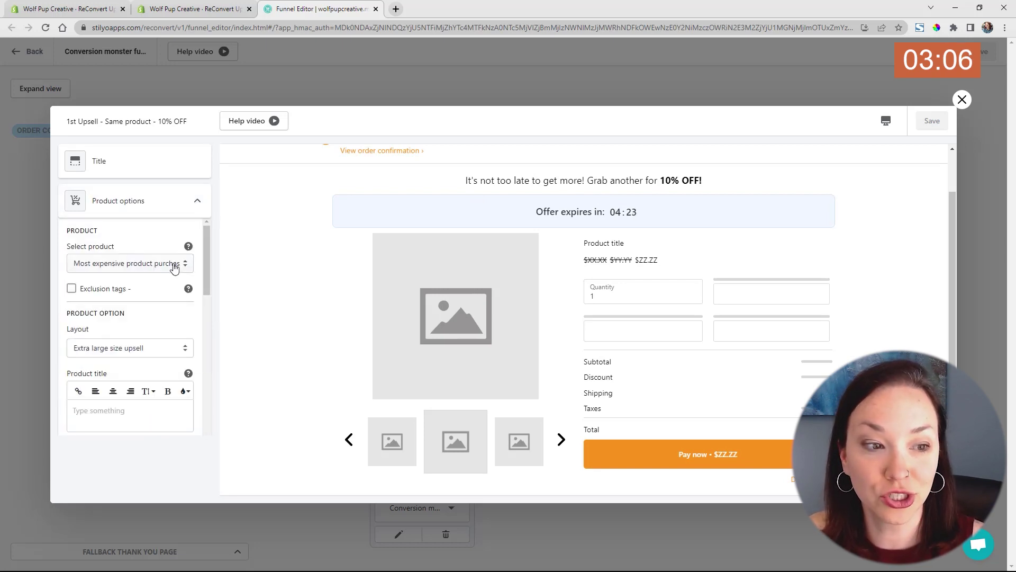
{"action": "left_click", "coordinate": [146, 270]}
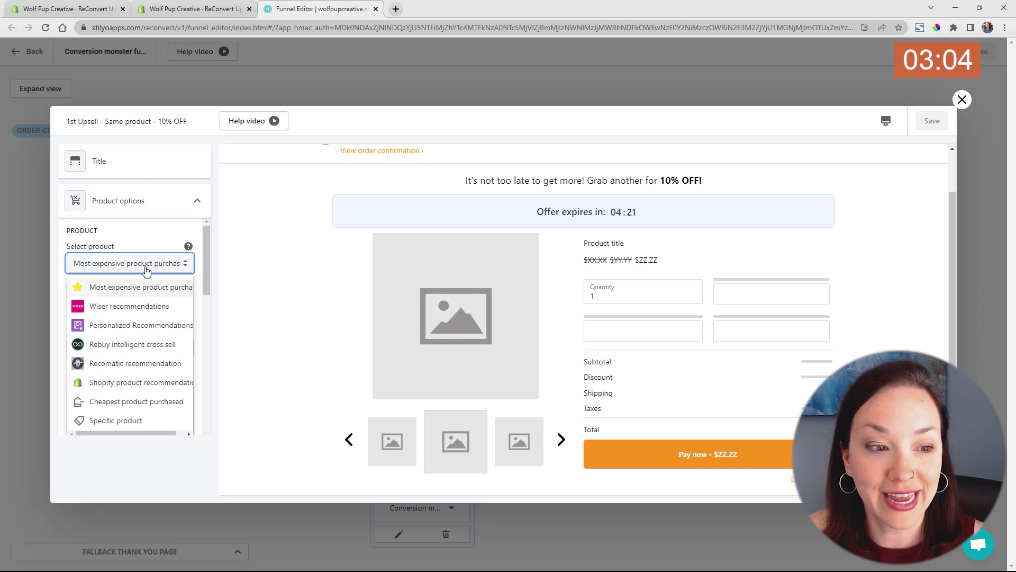
Set the upsell to offer the specific product Baking ABCs Book.
{"action": "left_click", "coordinate": [136, 424]}
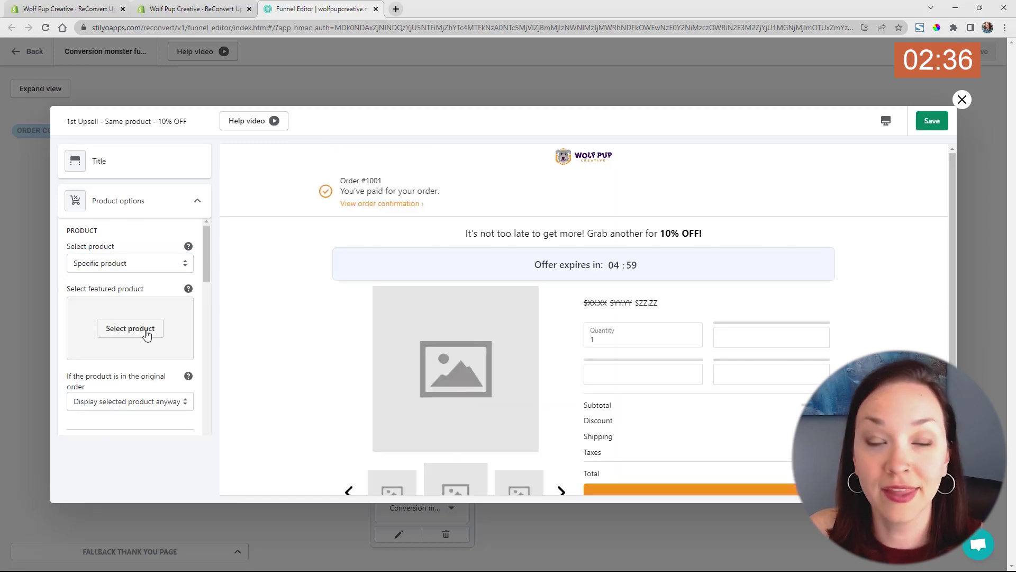
{"action": "left_click", "coordinate": [140, 334]}
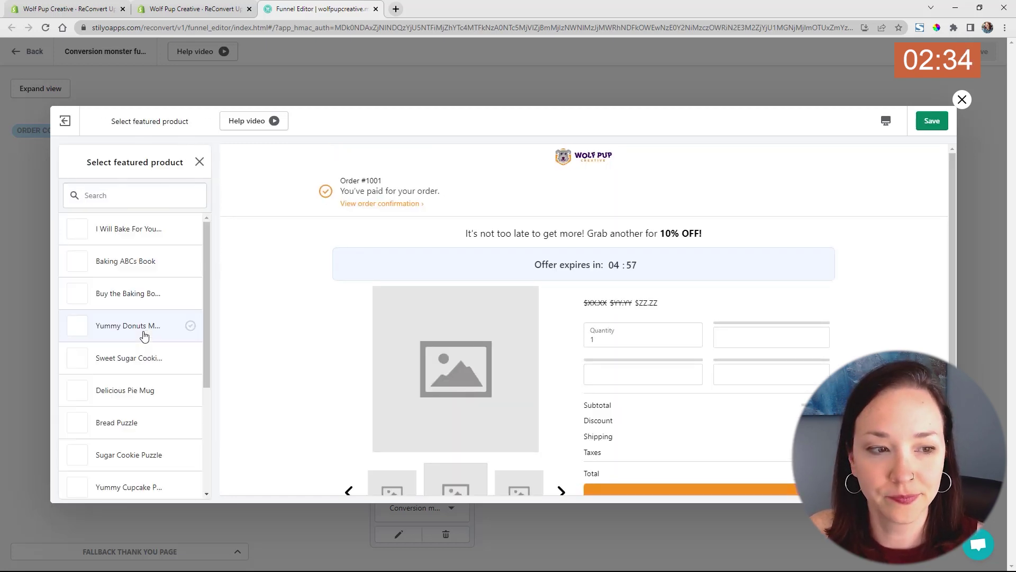
{"action": "left_click", "coordinate": [143, 272]}
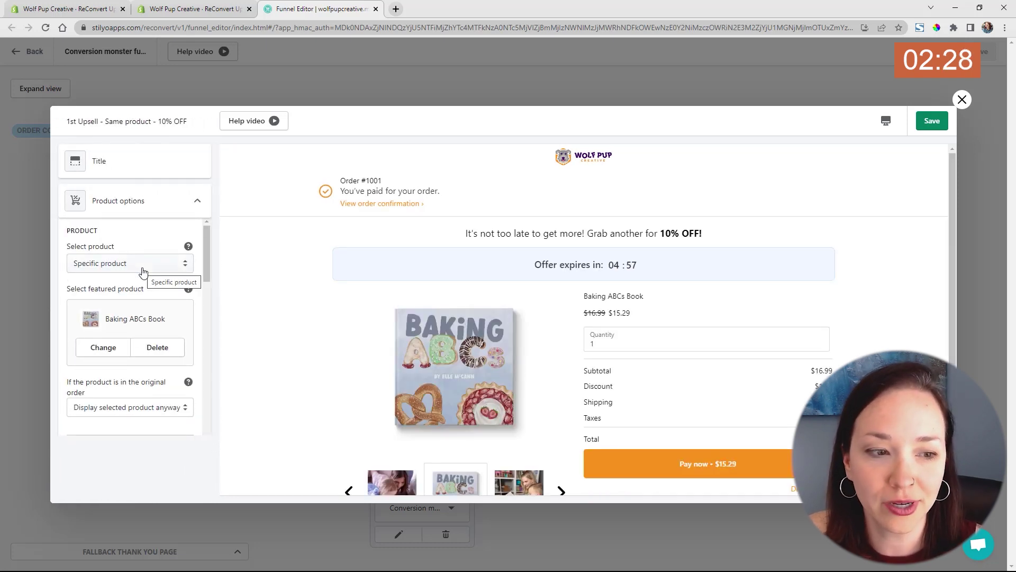
If already in the original order, display the 'I Will Bake For You' alternative product instead.
{"action": "scroll", "coordinate": [149, 302], "scroll_direction": "down", "scroll_amount": 2}
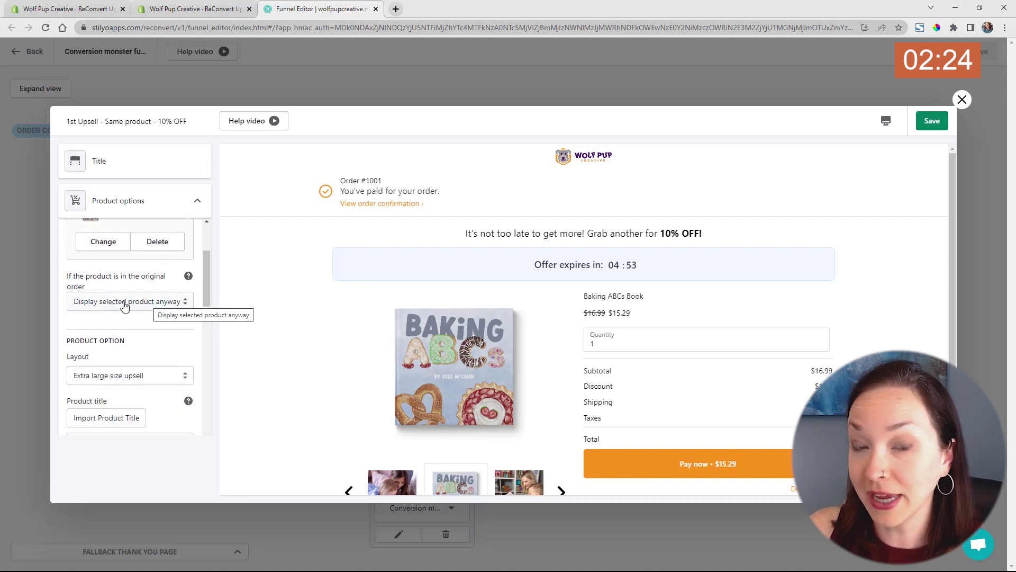
{"action": "left_click", "coordinate": [125, 306]}
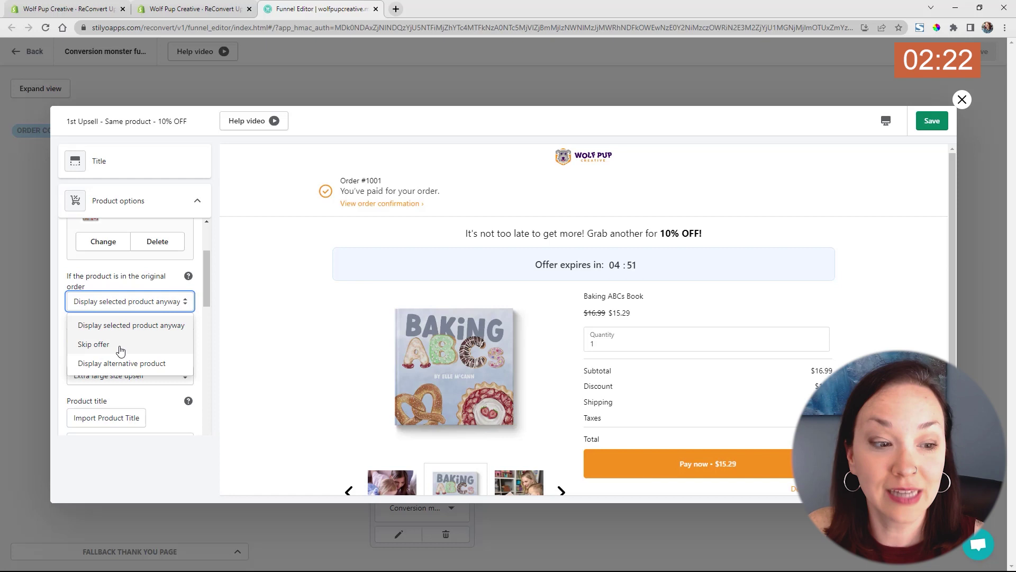
{"action": "left_click", "coordinate": [127, 365]}
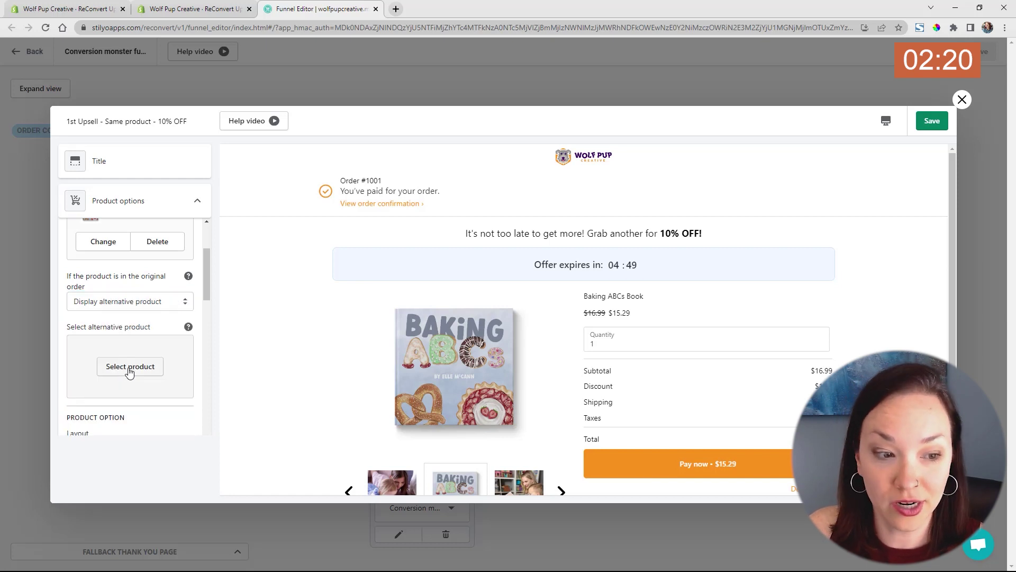
{"action": "left_click", "coordinate": [129, 372]}
{"action": "left_click", "coordinate": [125, 232]}
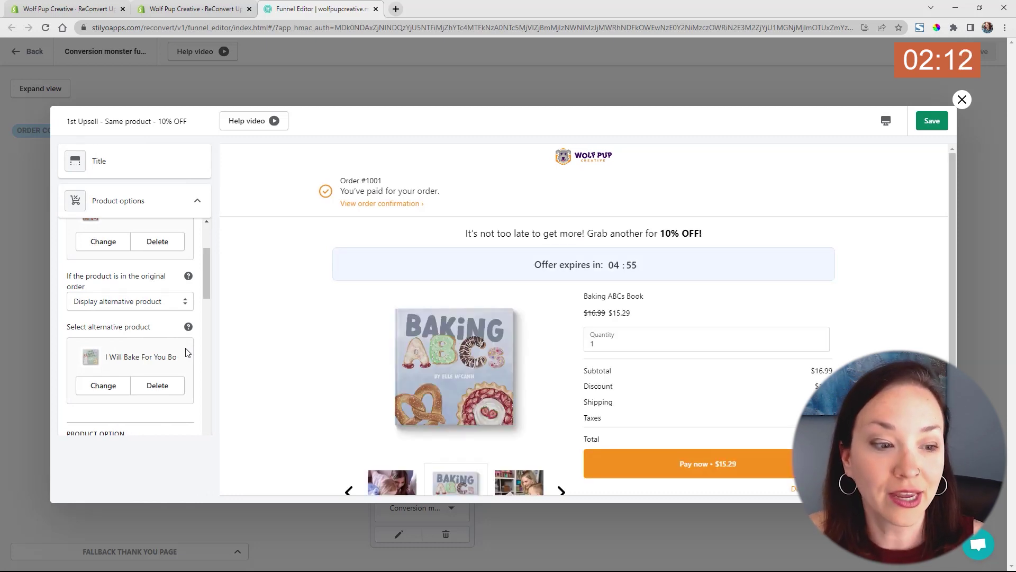
Enable Display product description and import the Baking ABCs Book description.
{"action": "scroll", "coordinate": [187, 352], "scroll_direction": "down", "scroll_amount": 4}
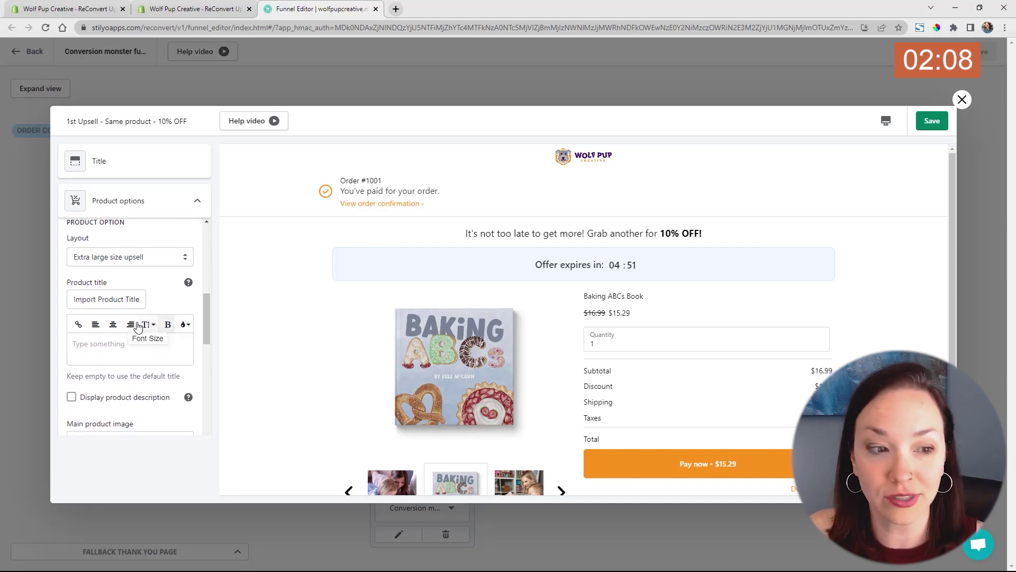
{"action": "scroll", "coordinate": [112, 317], "scroll_direction": "down", "scroll_amount": 1}
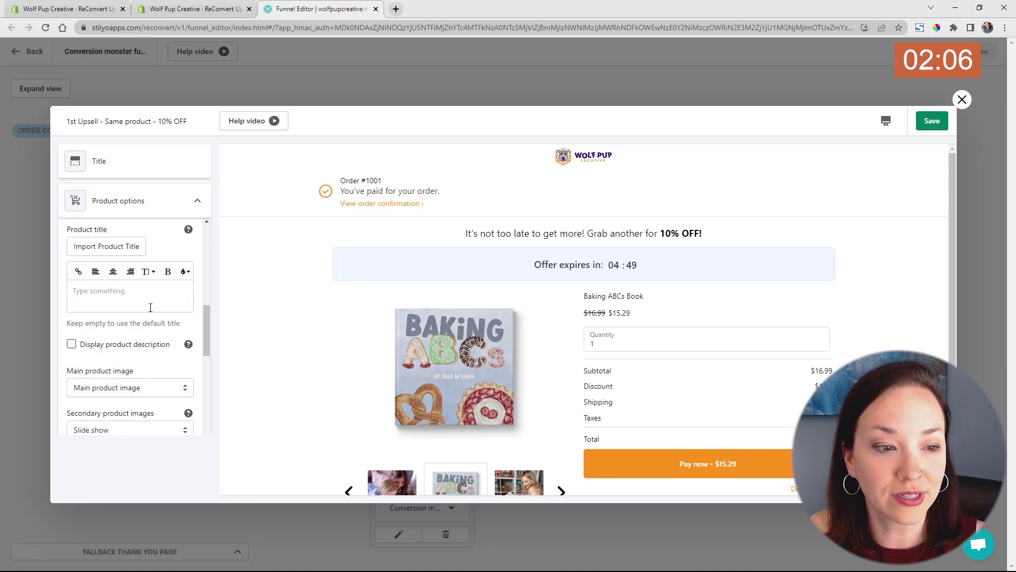
{"action": "scroll", "coordinate": [80, 290], "scroll_direction": "down", "scroll_amount": 1}
{"action": "left_click", "coordinate": [72, 293]}
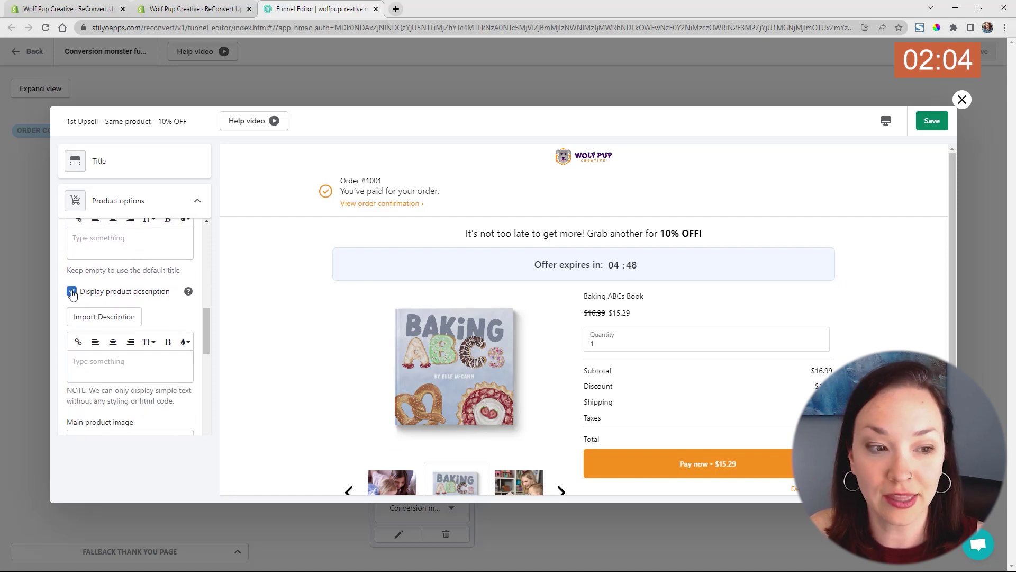
{"action": "left_click", "coordinate": [99, 317]}
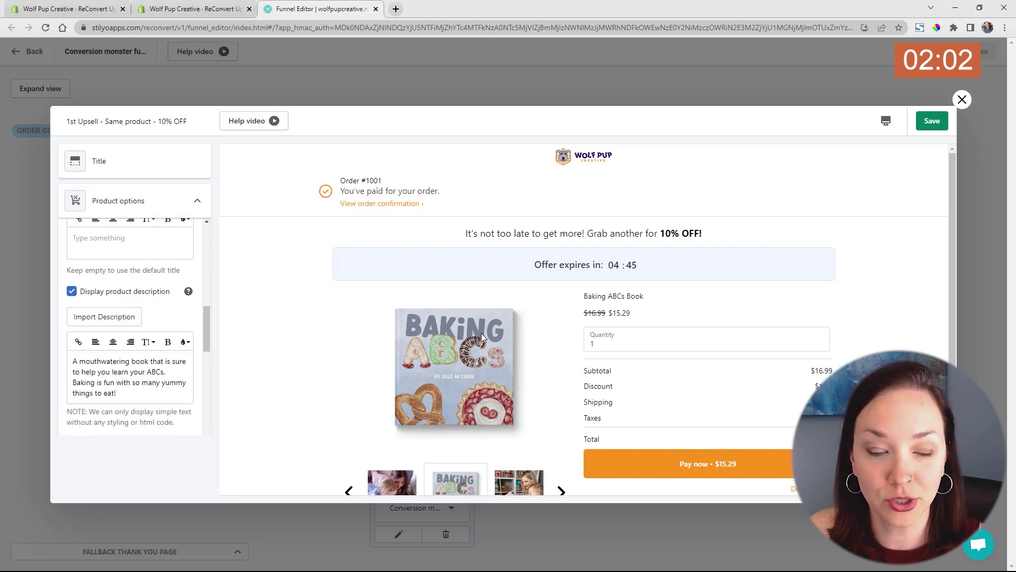
{"action": "scroll", "coordinate": [527, 374], "scroll_direction": "down", "scroll_amount": 2}
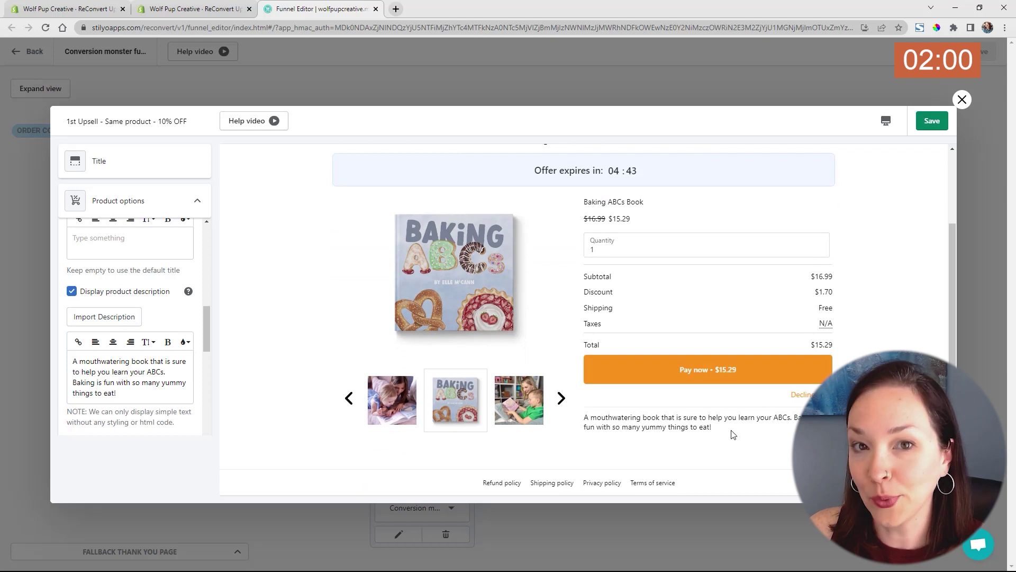
{"action": "scroll", "coordinate": [129, 344], "scroll_direction": "down", "scroll_amount": 3}
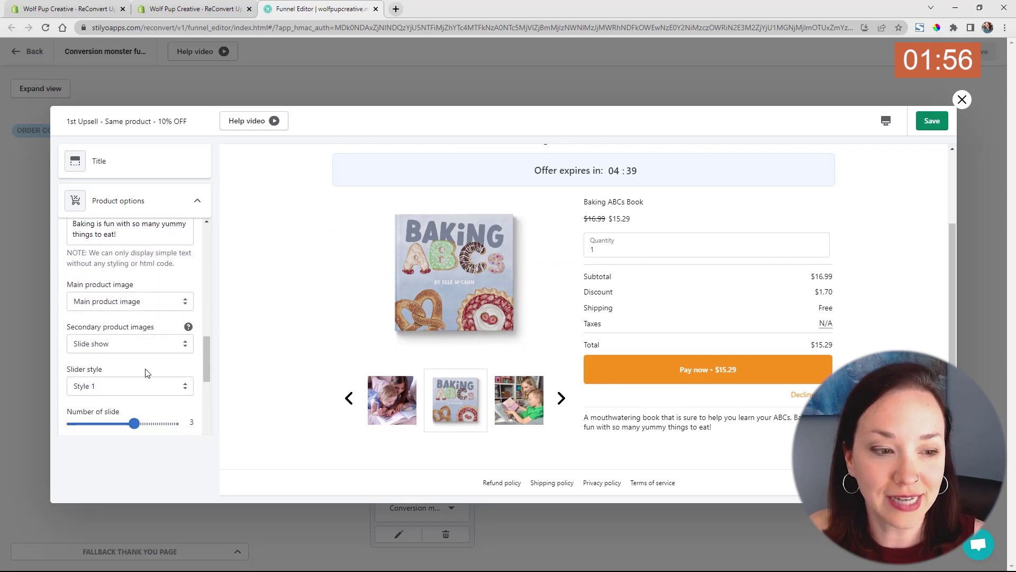
{"action": "scroll", "coordinate": [143, 390], "scroll_direction": "down", "scroll_amount": 1}
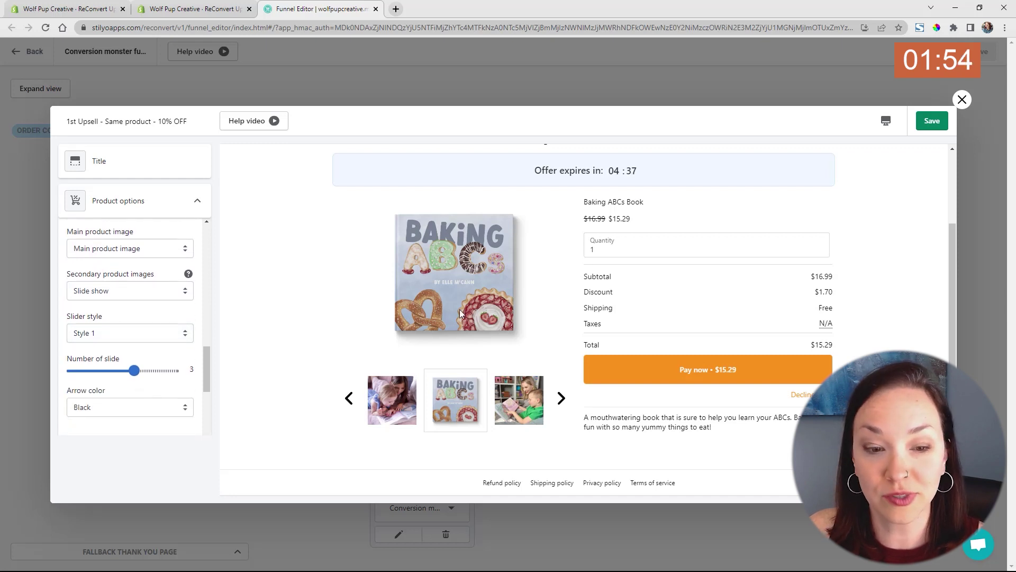
{"action": "scroll", "coordinate": [150, 345], "scroll_direction": "down", "scroll_amount": 5}
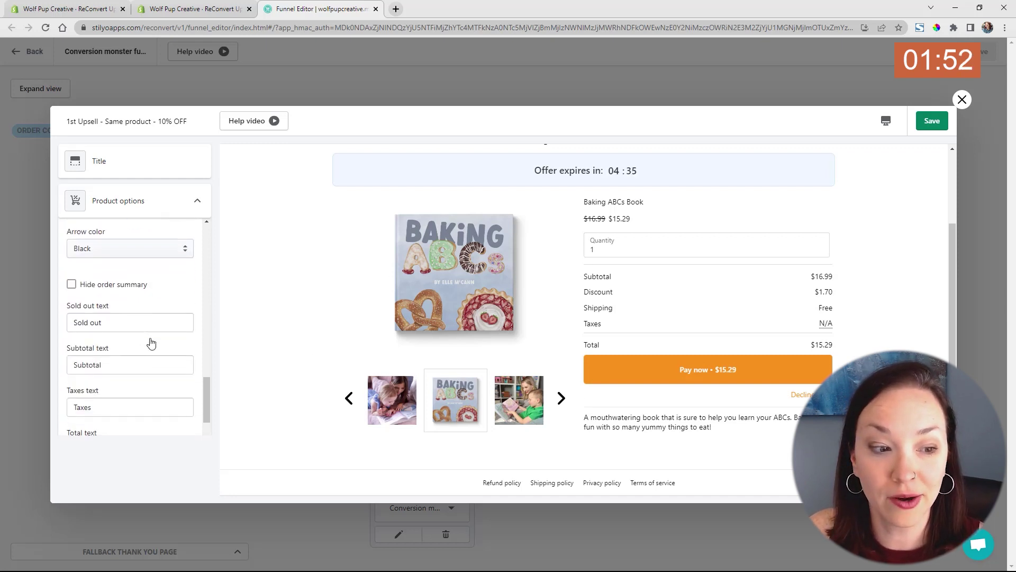
{"action": "scroll", "coordinate": [154, 340], "scroll_direction": "down", "scroll_amount": 4}
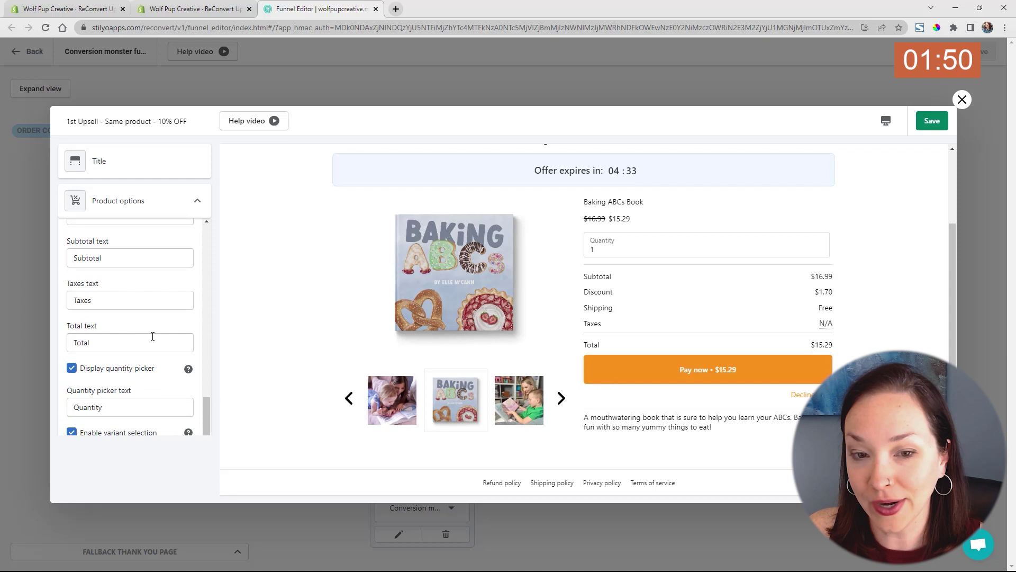
Expand Discounts & shipping, keeping Add discount on at 10% off with free shipping.
{"action": "scroll", "coordinate": [153, 339], "scroll_direction": "down", "scroll_amount": 3}
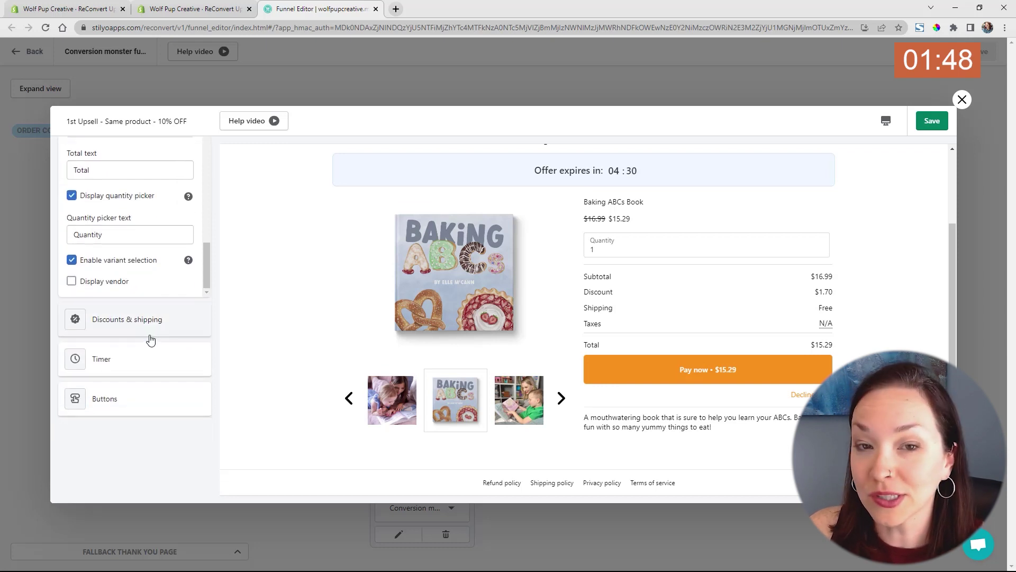
{"action": "scroll", "coordinate": [535, 331], "scroll_direction": "up", "scroll_amount": 3}
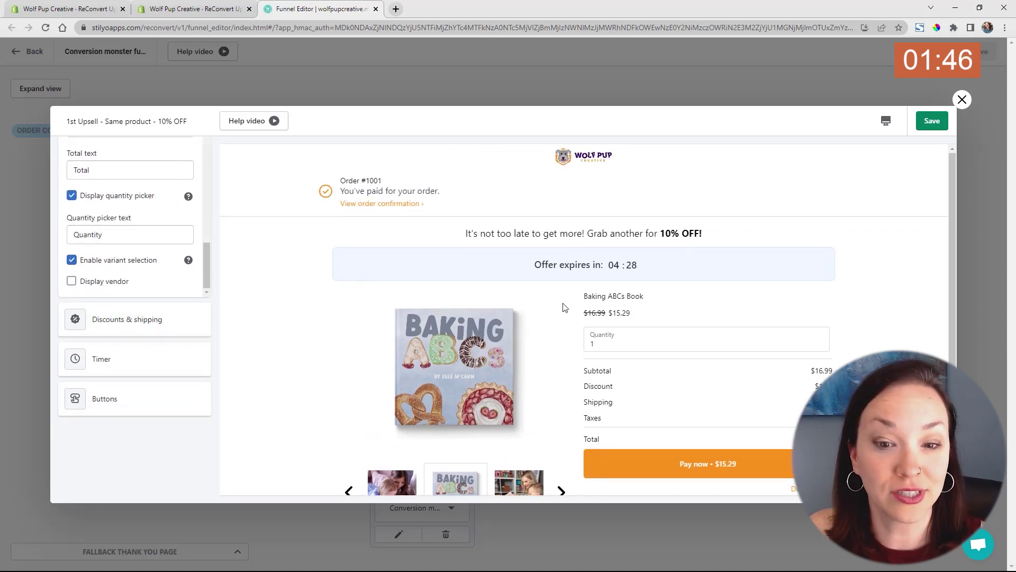
{"action": "left_click", "coordinate": [147, 321]}
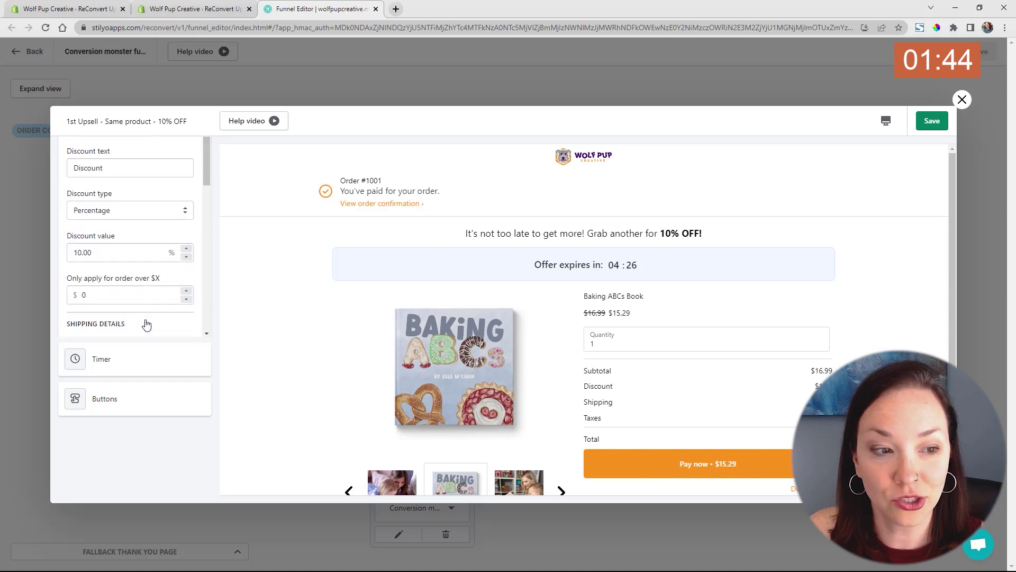
{"action": "scroll", "coordinate": [146, 322], "scroll_direction": "down", "scroll_amount": 1}
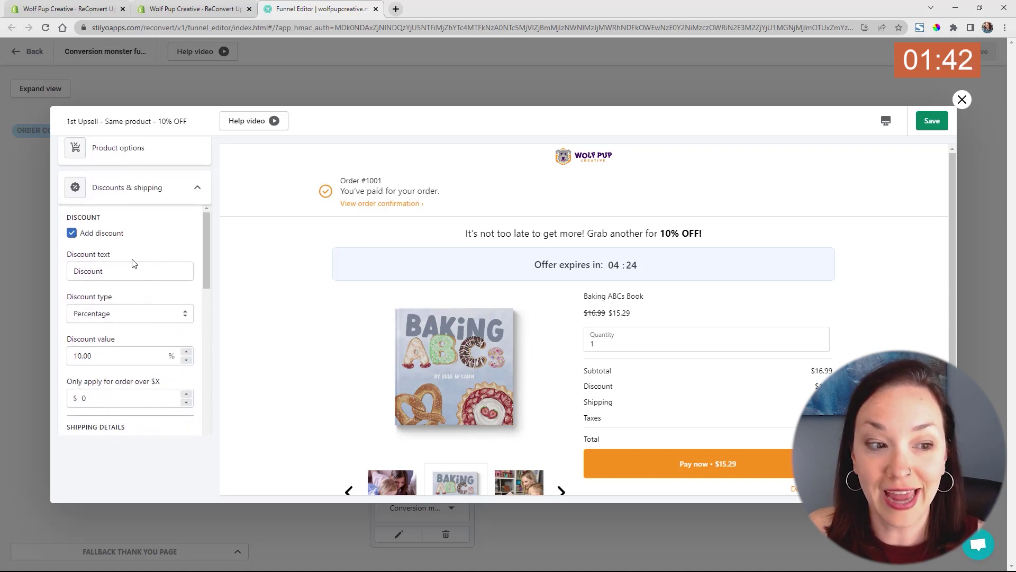
{"action": "left_click", "coordinate": [71, 235]}
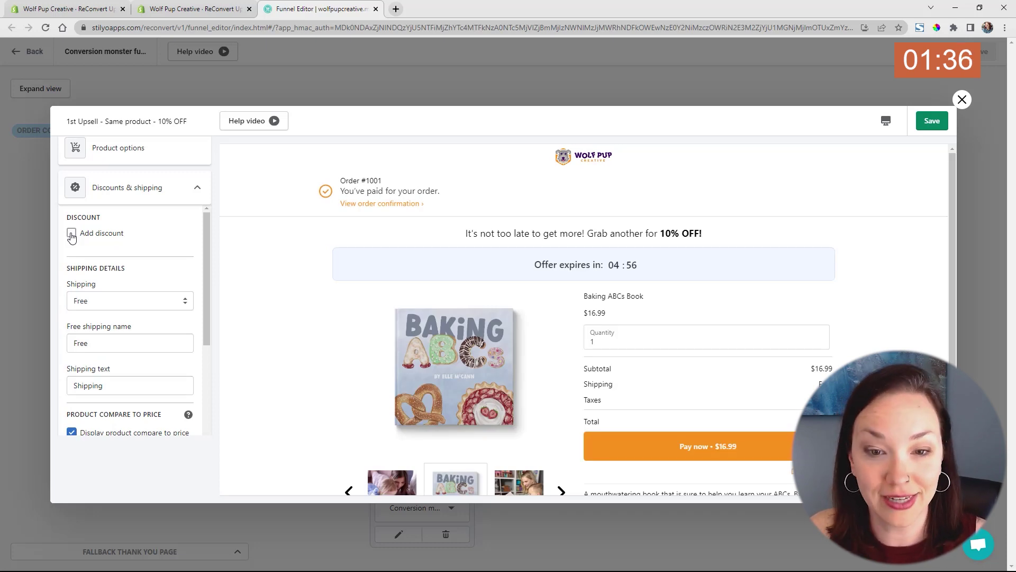
{"action": "left_click", "coordinate": [71, 234]}
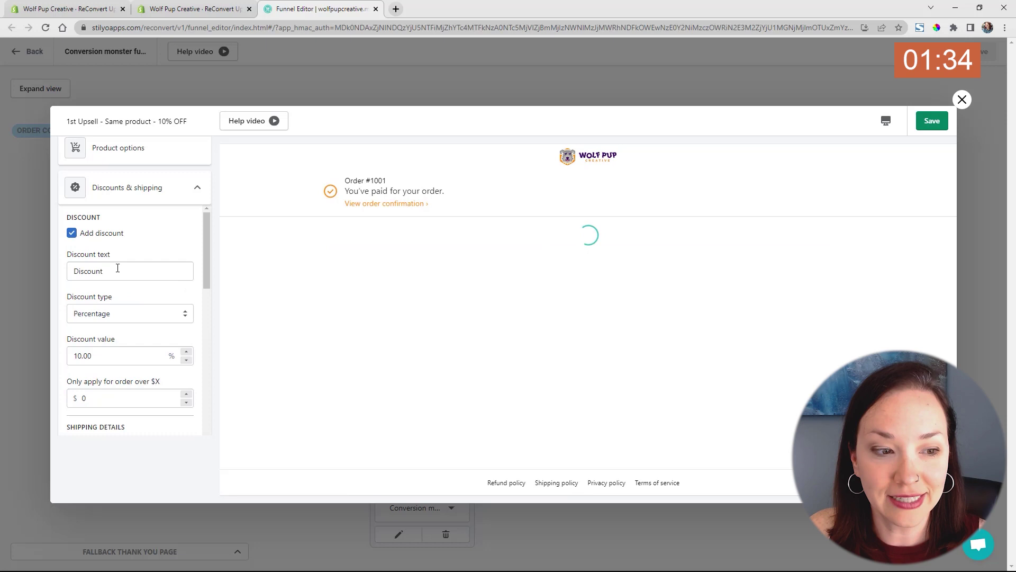
{"action": "scroll", "coordinate": [117, 268], "scroll_direction": "down", "scroll_amount": 2}
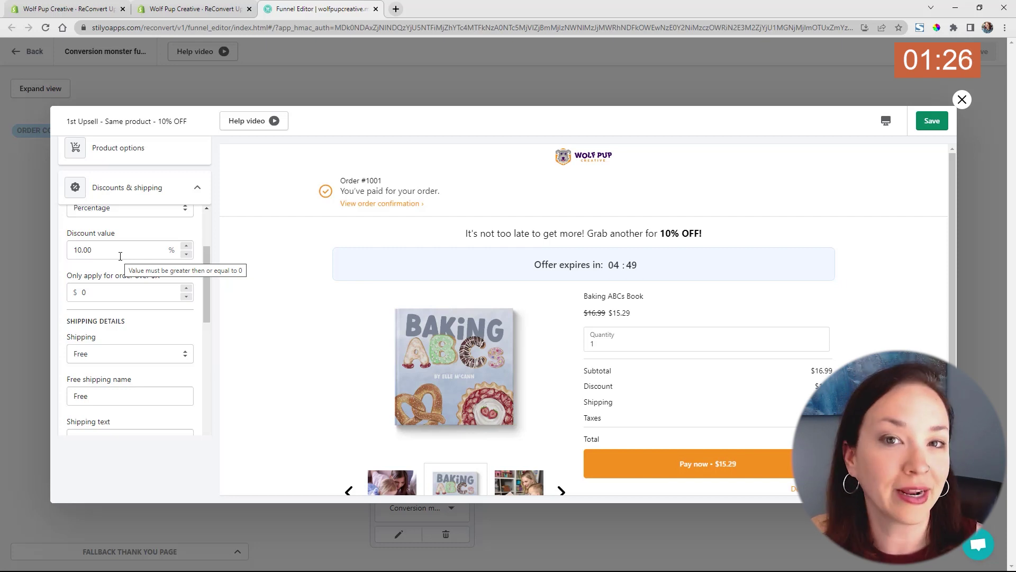
{"action": "scroll", "coordinate": [130, 270], "scroll_direction": "down", "scroll_amount": 3}
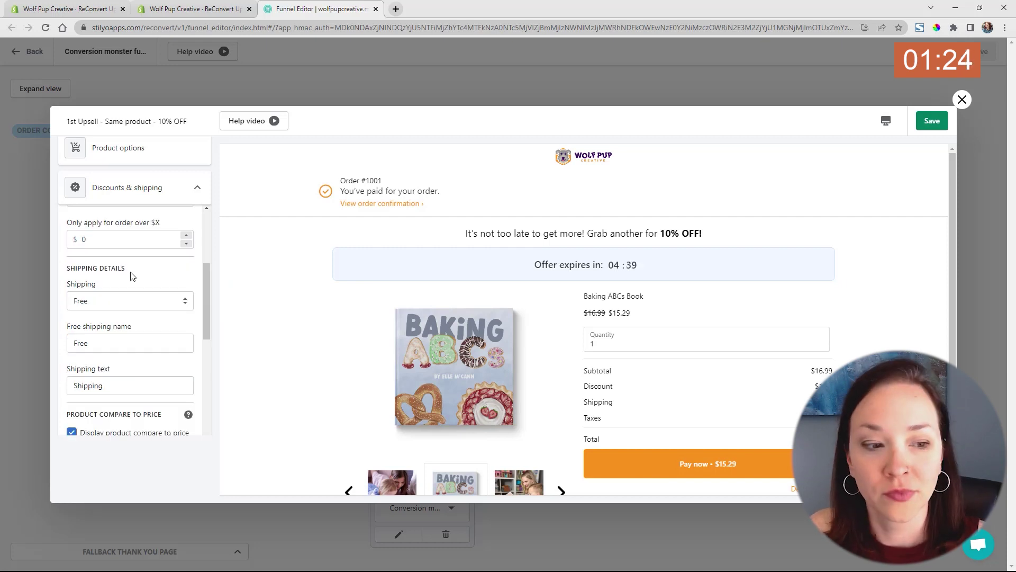
{"action": "scroll", "coordinate": [131, 275], "scroll_direction": "down", "scroll_amount": 2}
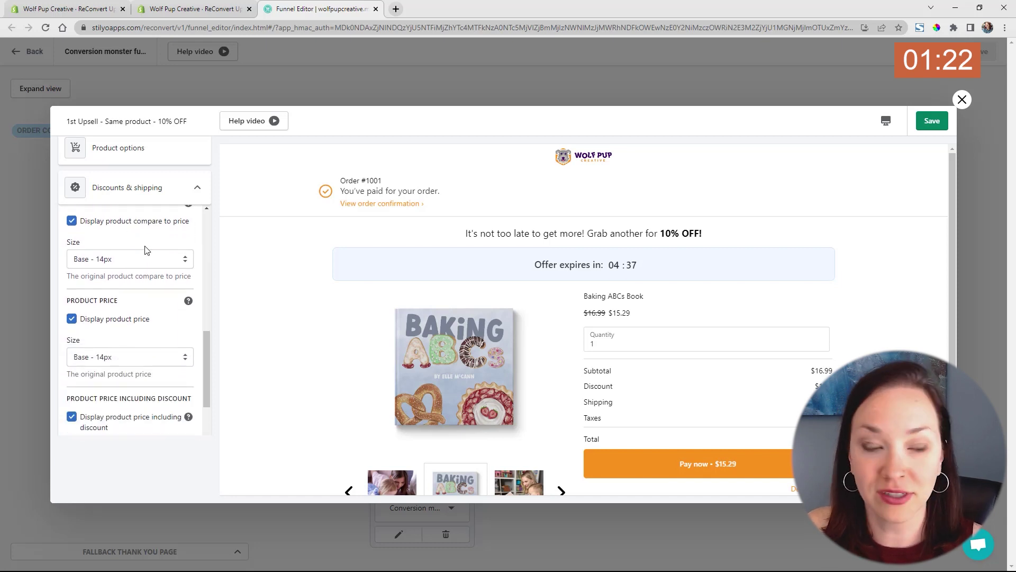
{"action": "scroll", "coordinate": [146, 252], "scroll_direction": "down", "scroll_amount": 1}
{"action": "scroll", "coordinate": [147, 252], "scroll_direction": "down", "scroll_amount": 1}
{"action": "scroll", "coordinate": [147, 257], "scroll_direction": "up", "scroll_amount": 6}
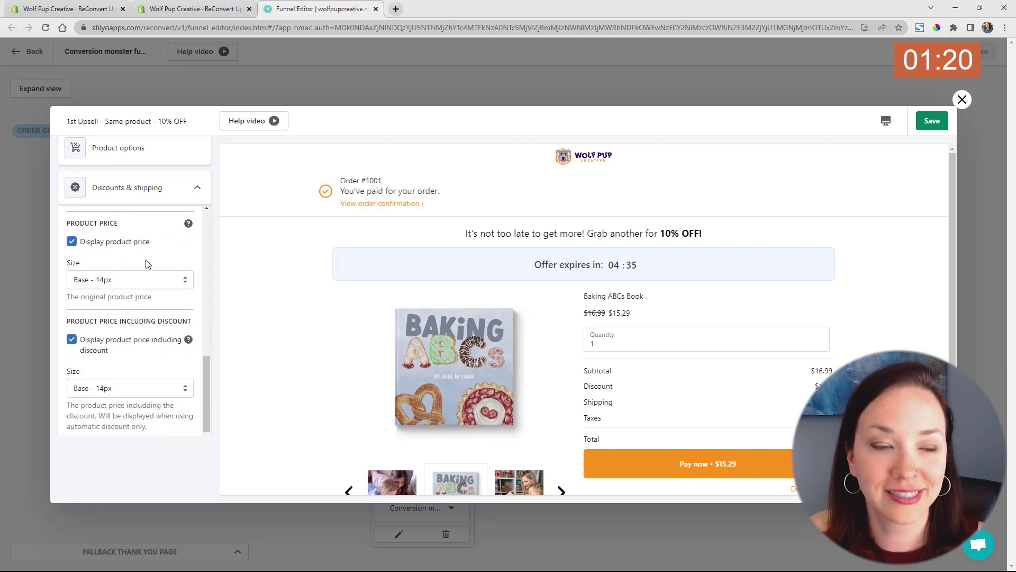
{"action": "scroll", "coordinate": [148, 259], "scroll_direction": "up", "scroll_amount": 5}
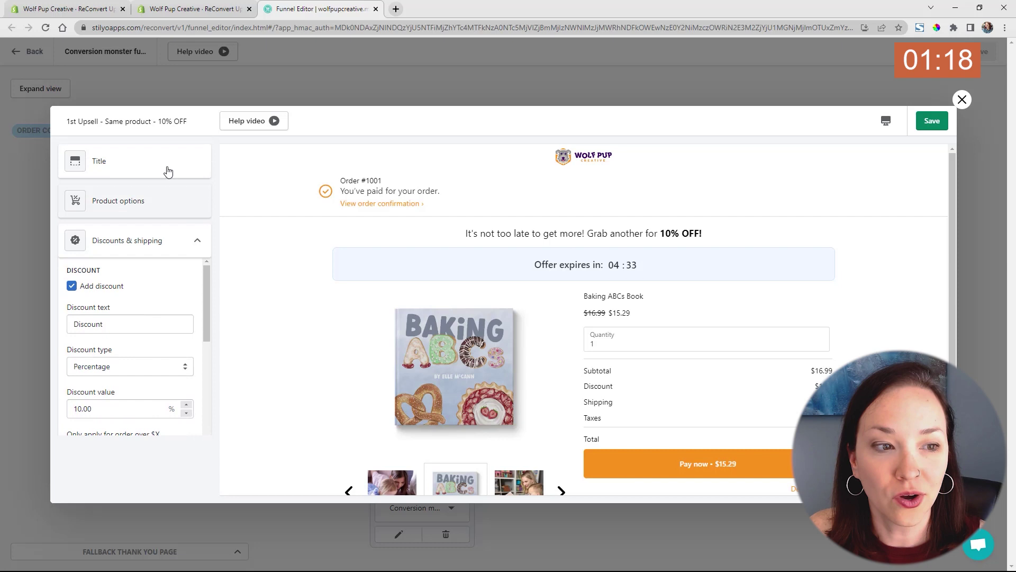
Expand the Title section showing the offer name and the 'Grab another for 10% OFF!' title.
{"action": "left_click", "coordinate": [140, 167]}
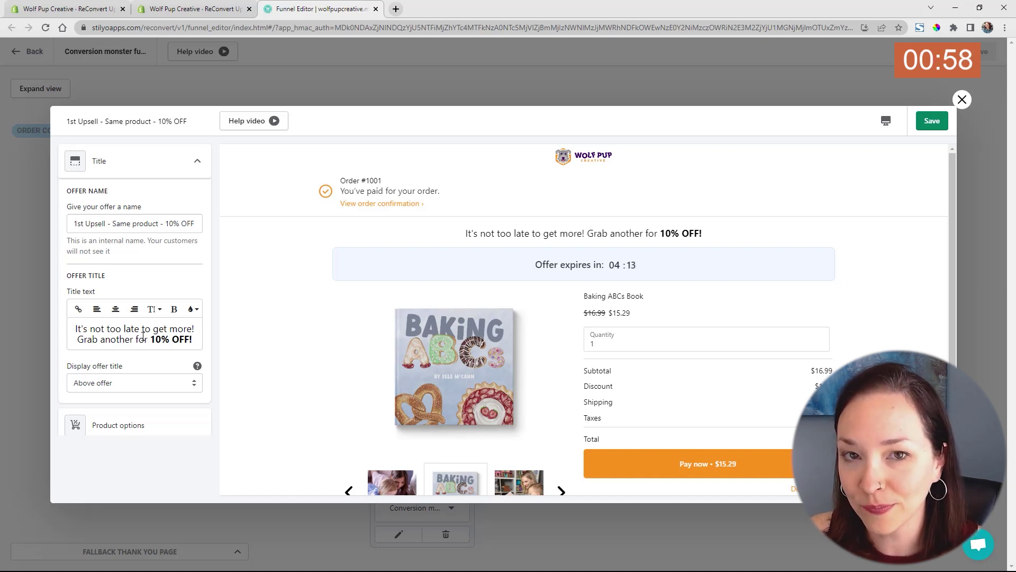
{"action": "scroll", "coordinate": [143, 334], "scroll_direction": "down", "scroll_amount": 3}
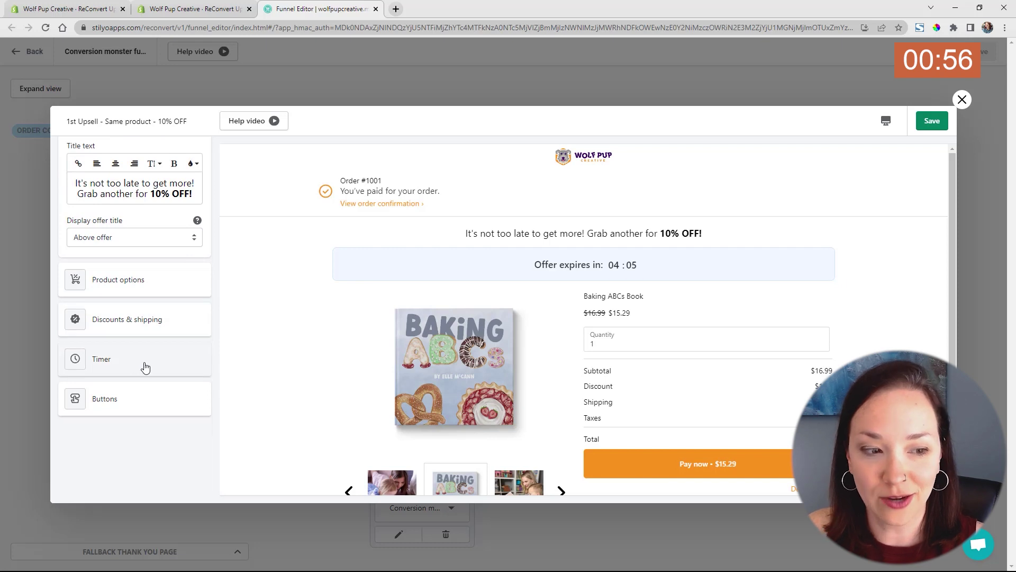
Keep the 5-minute timer set to Move to next offer on expiry, and expand Buttons.
{"action": "left_click", "coordinate": [145, 366]}
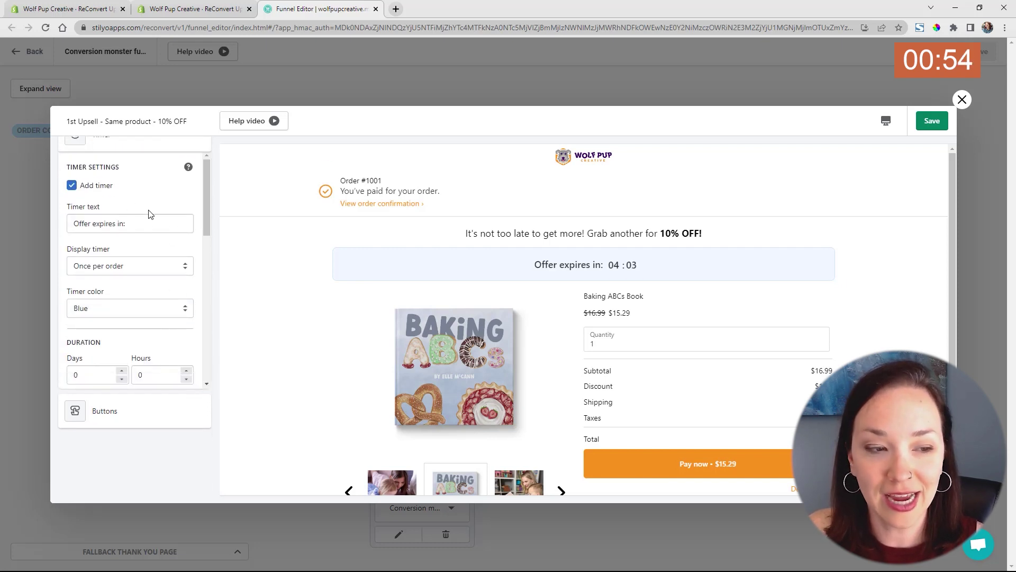
{"action": "scroll", "coordinate": [167, 349], "scroll_direction": "down", "scroll_amount": 3}
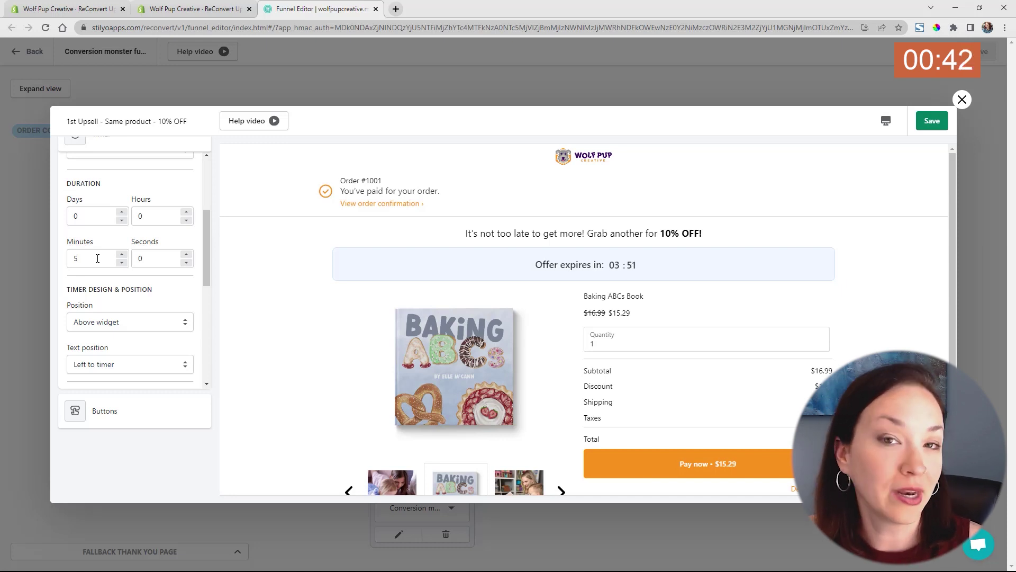
{"action": "scroll", "coordinate": [97, 258], "scroll_direction": "down", "scroll_amount": 6}
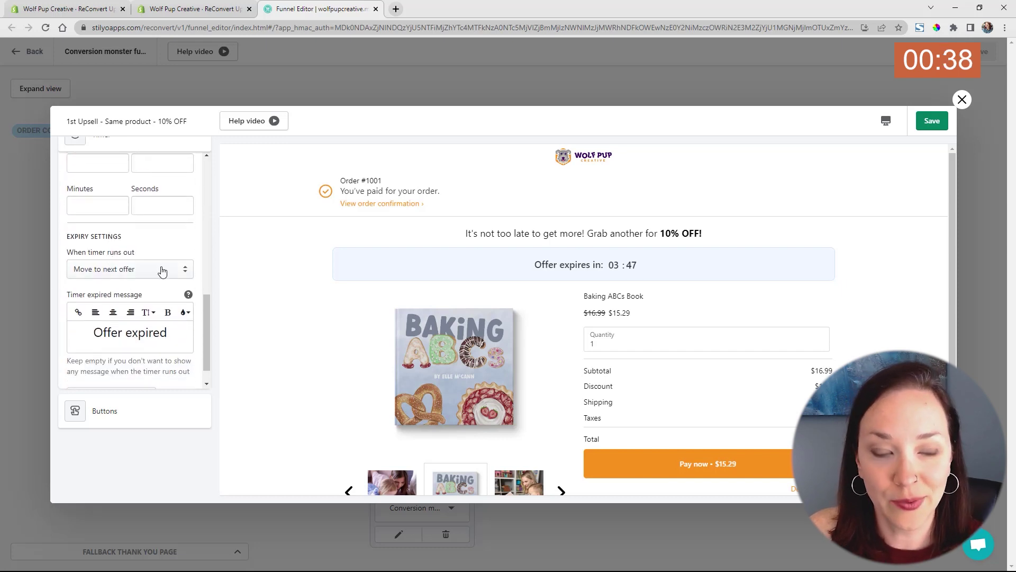
{"action": "left_click", "coordinate": [158, 270]}
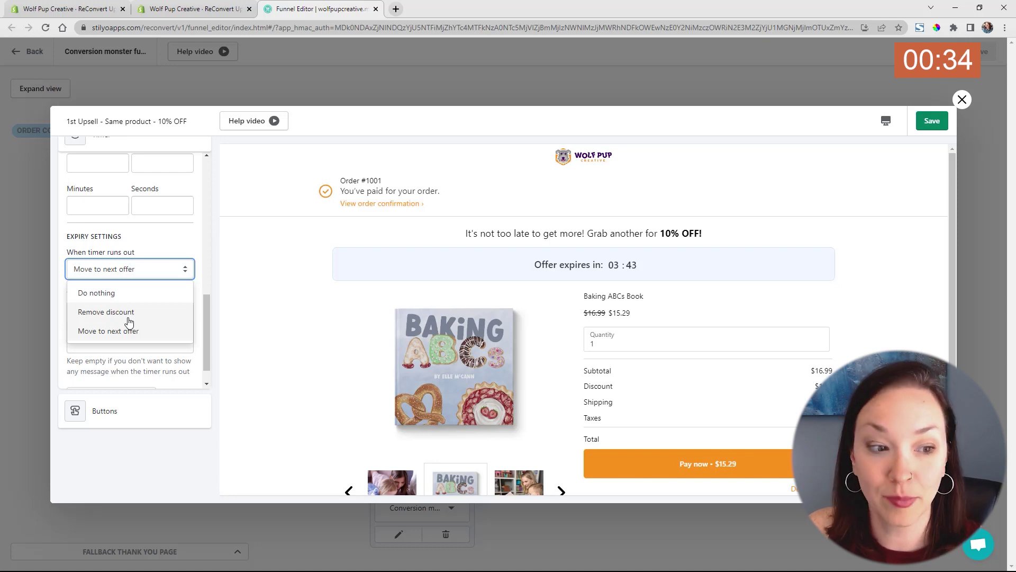
{"action": "left_click", "coordinate": [182, 249]}
{"action": "scroll", "coordinate": [191, 344], "scroll_direction": "down", "scroll_amount": 1}
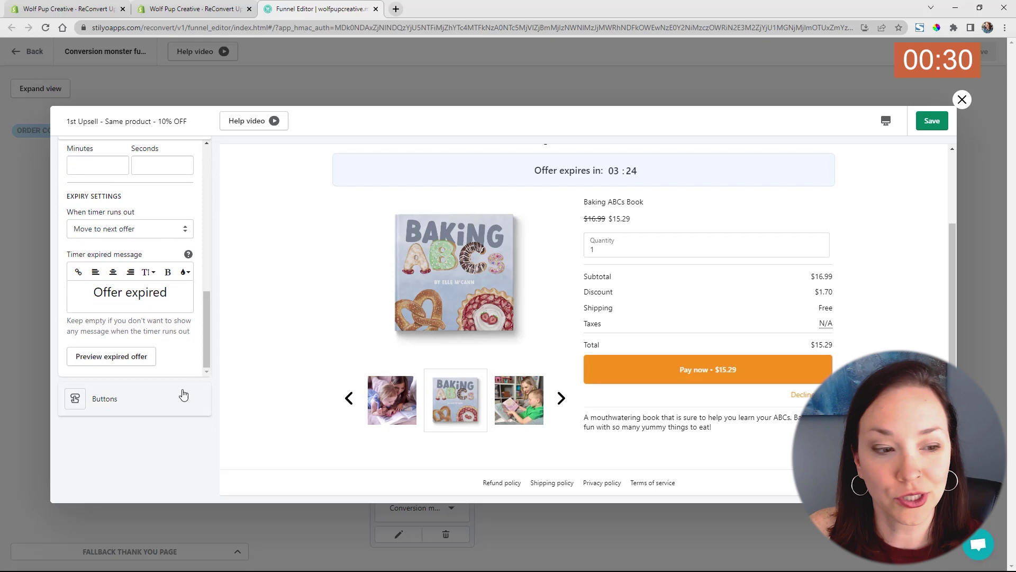
{"action": "left_click", "coordinate": [123, 400]}
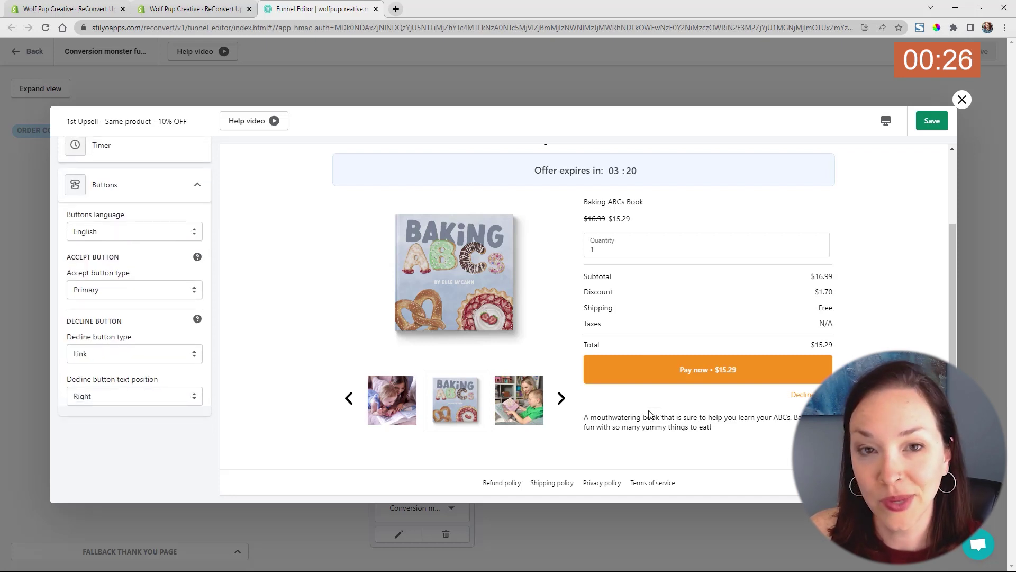
Save the Baking ABCs Book 10% off upsell offer.
{"action": "scroll", "coordinate": [650, 412], "scroll_direction": "up", "scroll_amount": 2}
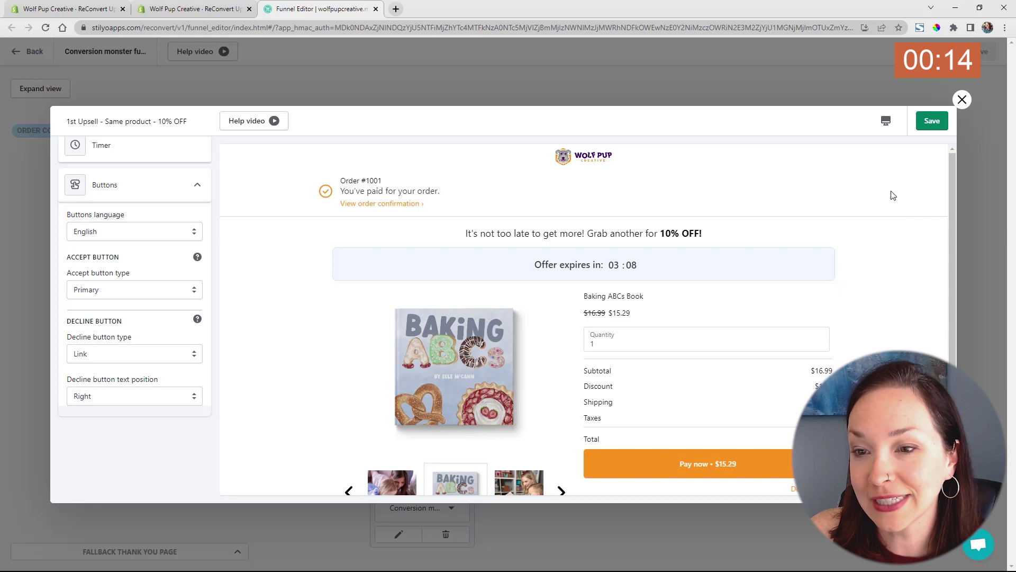
{"action": "left_click", "coordinate": [932, 121]}
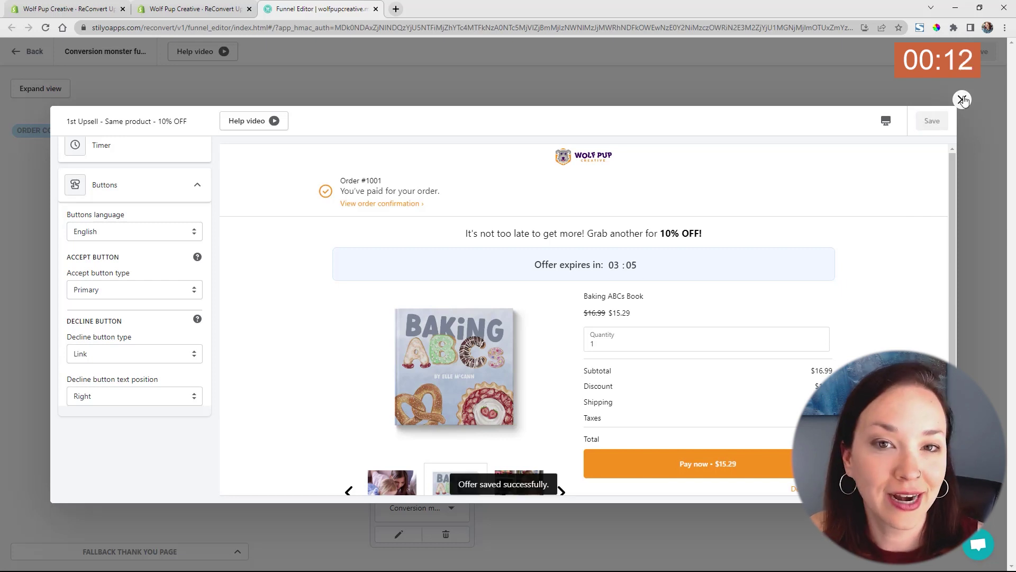
Close the offer editor to return to the funnel map, now showing Baking ABCs Book as the first upsell.
{"action": "left_click", "coordinate": [962, 99]}
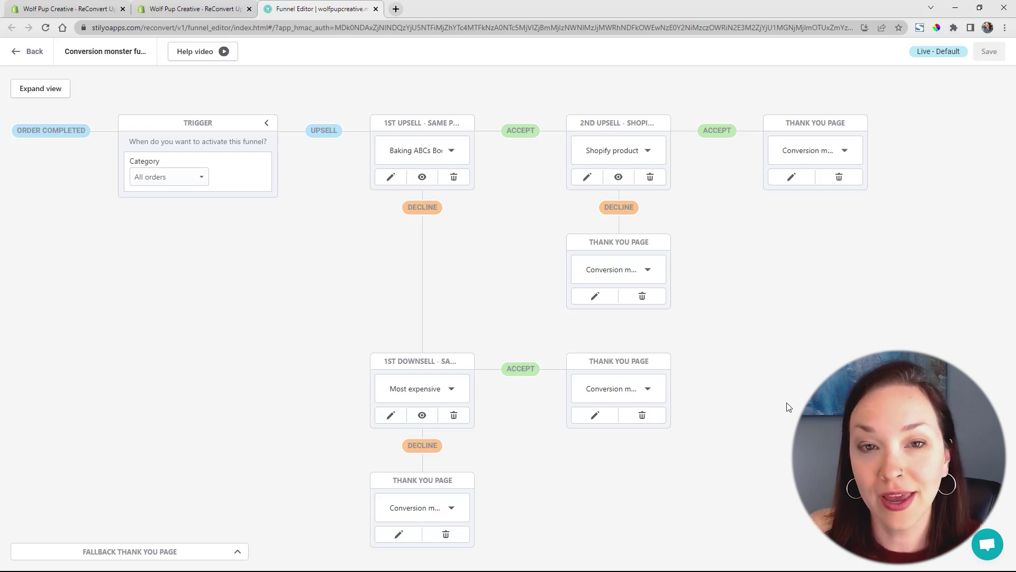
Open the 'Conversion monster' thank-you page after the second upsell's decline and preview its Coffee Mugs recommendations.
{"action": "left_click", "coordinate": [595, 297]}
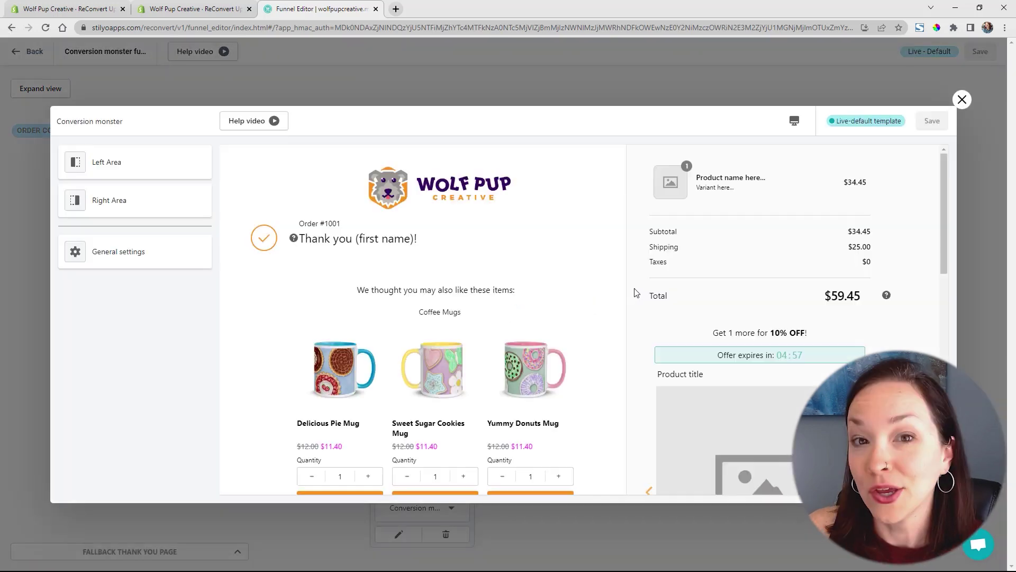
{"action": "scroll", "coordinate": [634, 295], "scroll_direction": "down", "scroll_amount": 7}
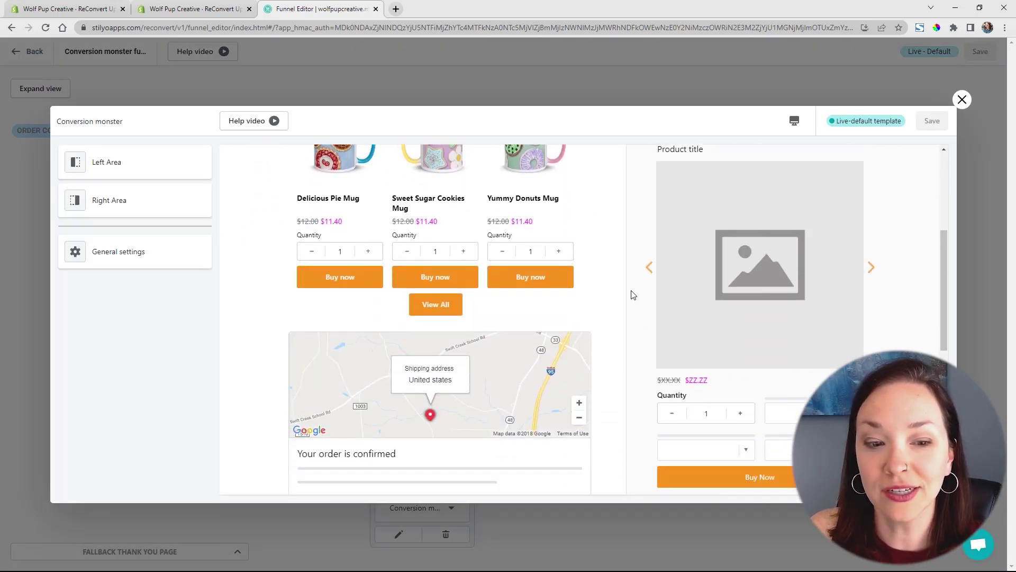
{"action": "scroll", "coordinate": [629, 294], "scroll_direction": "up", "scroll_amount": 15}
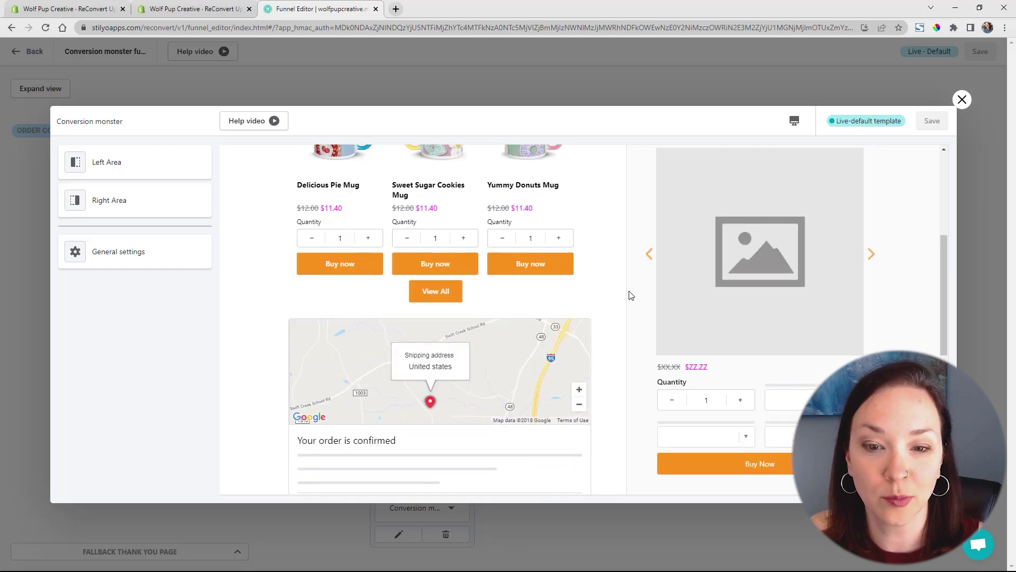
{"action": "scroll", "coordinate": [662, 307], "scroll_direction": "down", "scroll_amount": 1}
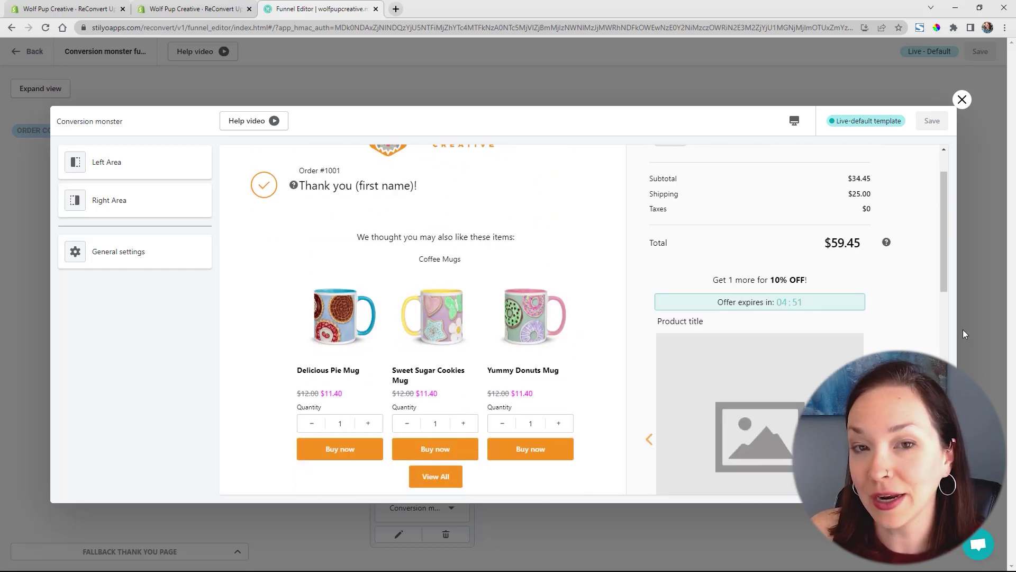